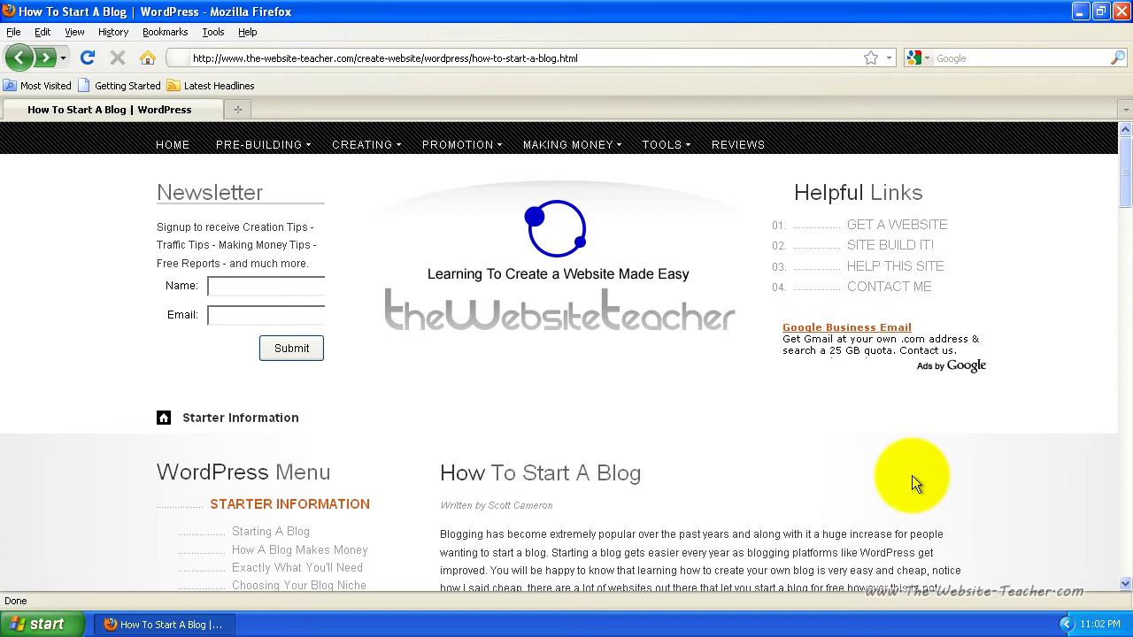
# - Look through the How To Start A Blog article, including the Self Hosted Blog and Why Free Blogs Are Bad sections
pyautogui.scroll(-2, 490, 432)
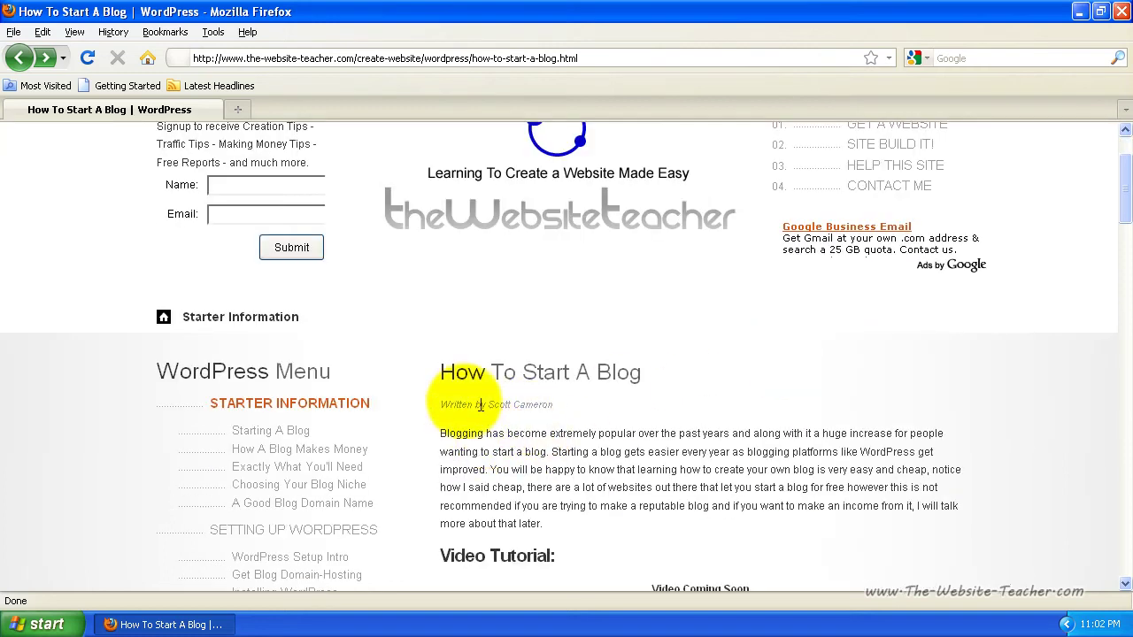
pyautogui.scroll(-2, 265, 358)
pyautogui.scroll(-2, 267, 367)
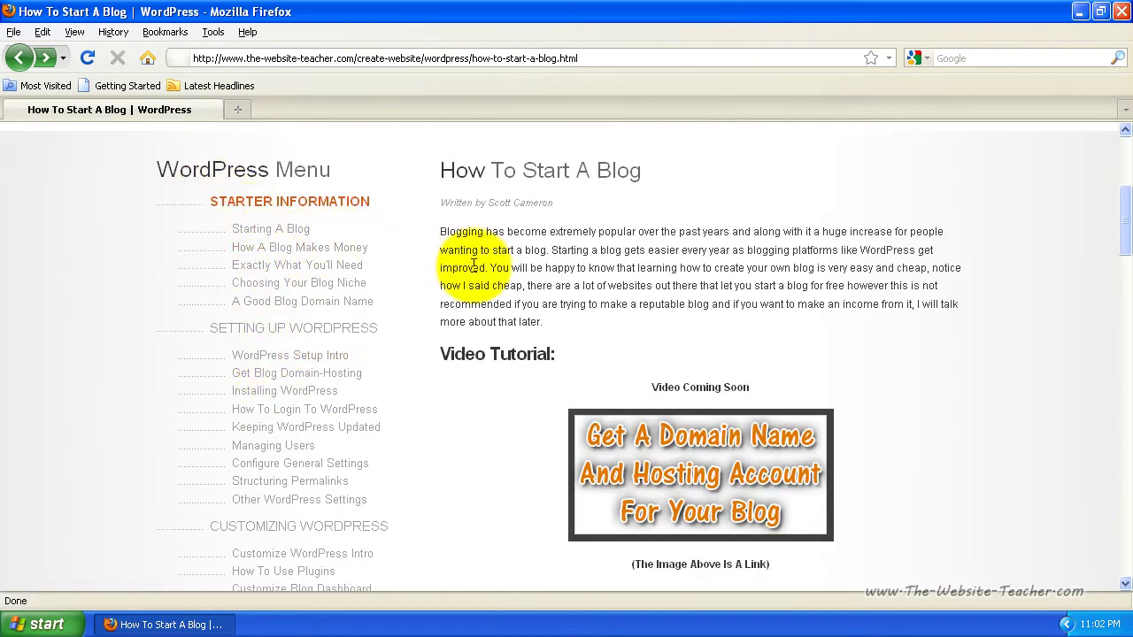
pyautogui.scroll(4, 583, 297)
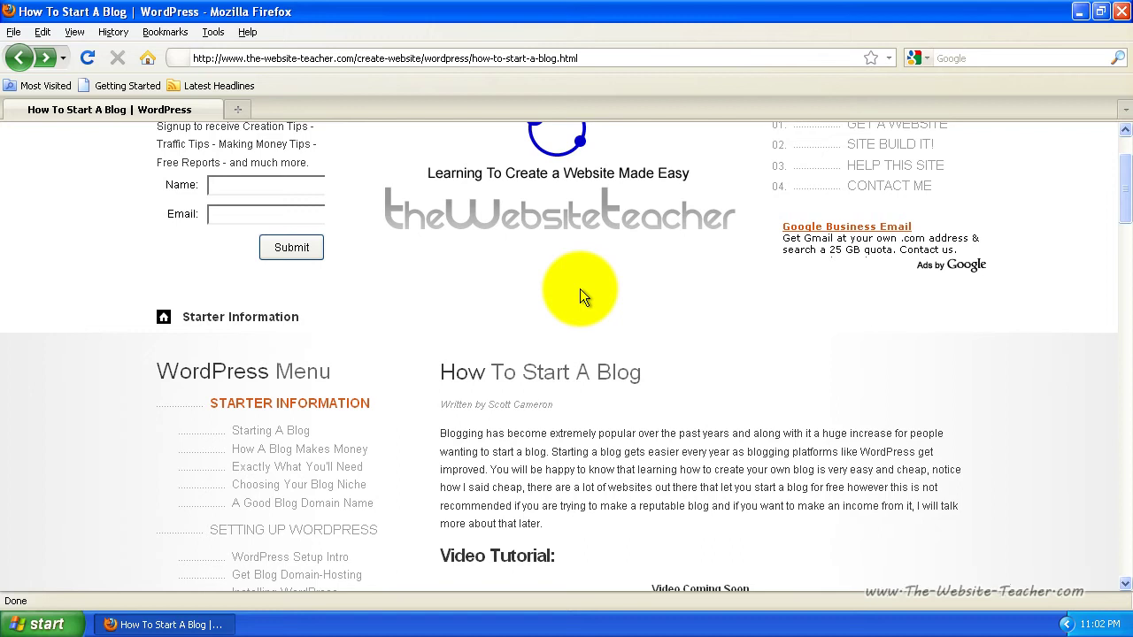
pyautogui.scroll(2, 747, 474)
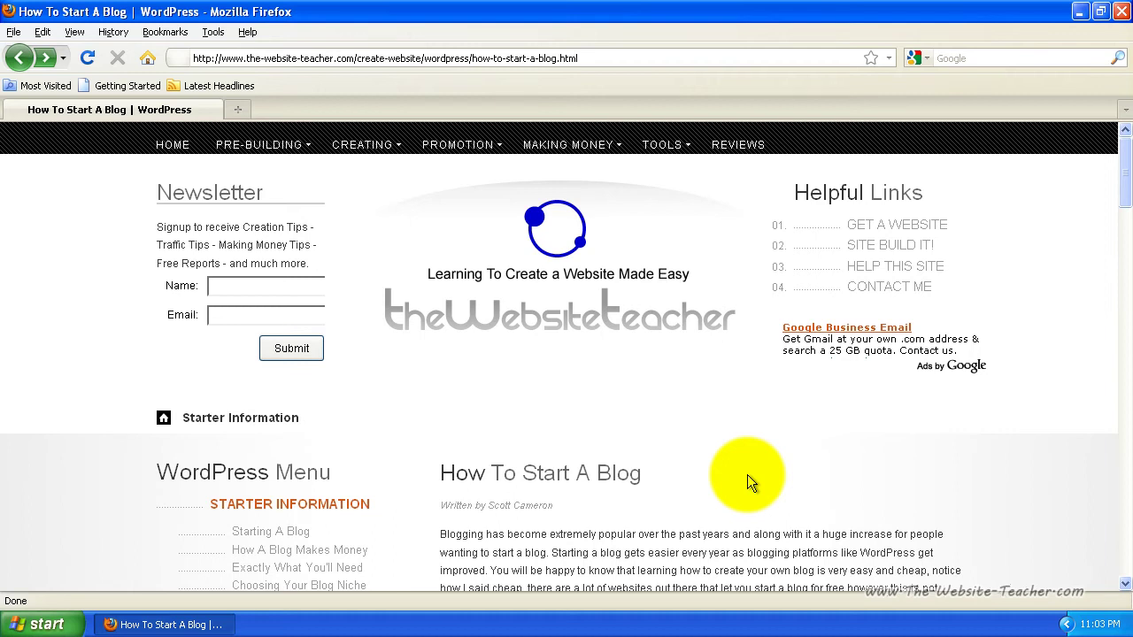
pyautogui.moveTo(1124, 168); pyautogui.dragTo(1126, 222)
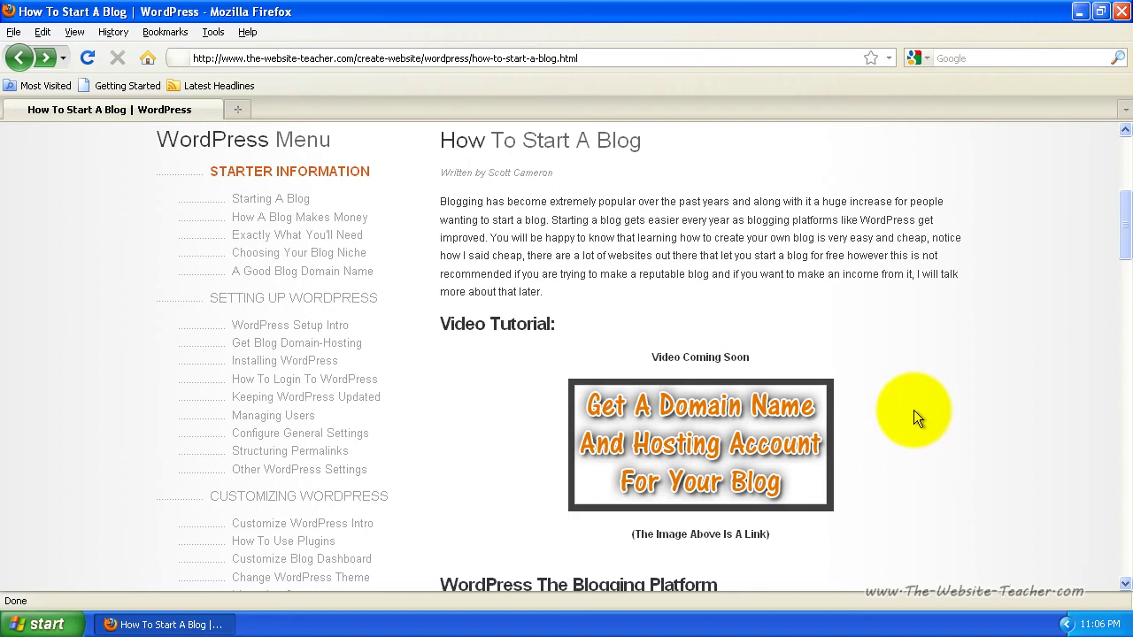
pyautogui.moveTo(1121, 233); pyautogui.dragTo(1125, 391)
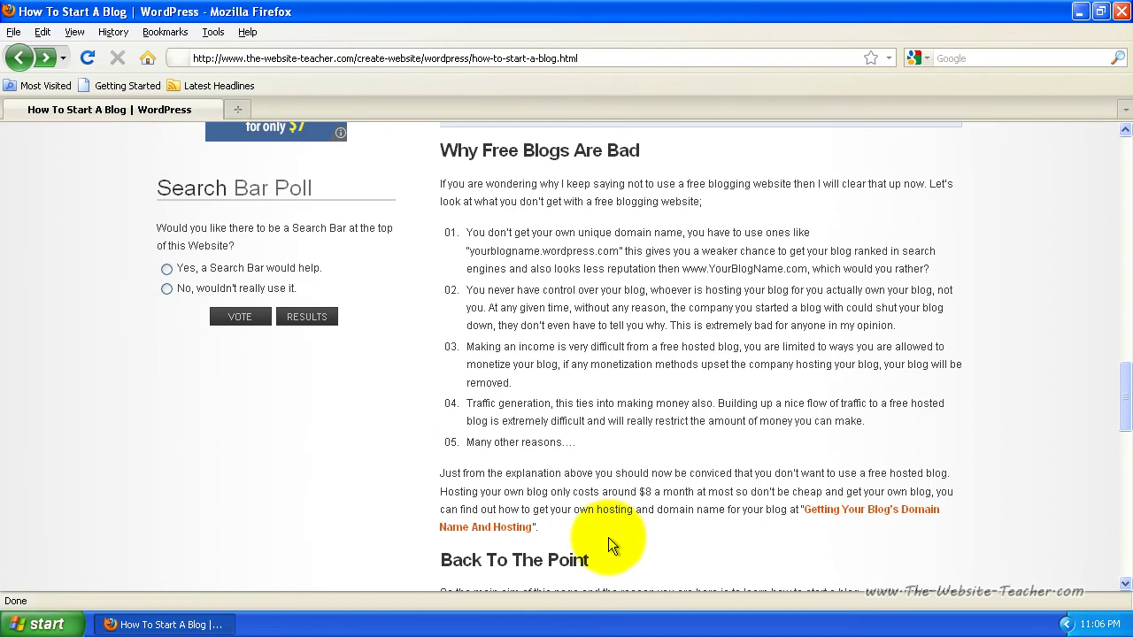
pyautogui.moveTo(1120, 398); pyautogui.dragTo(1124, 331)
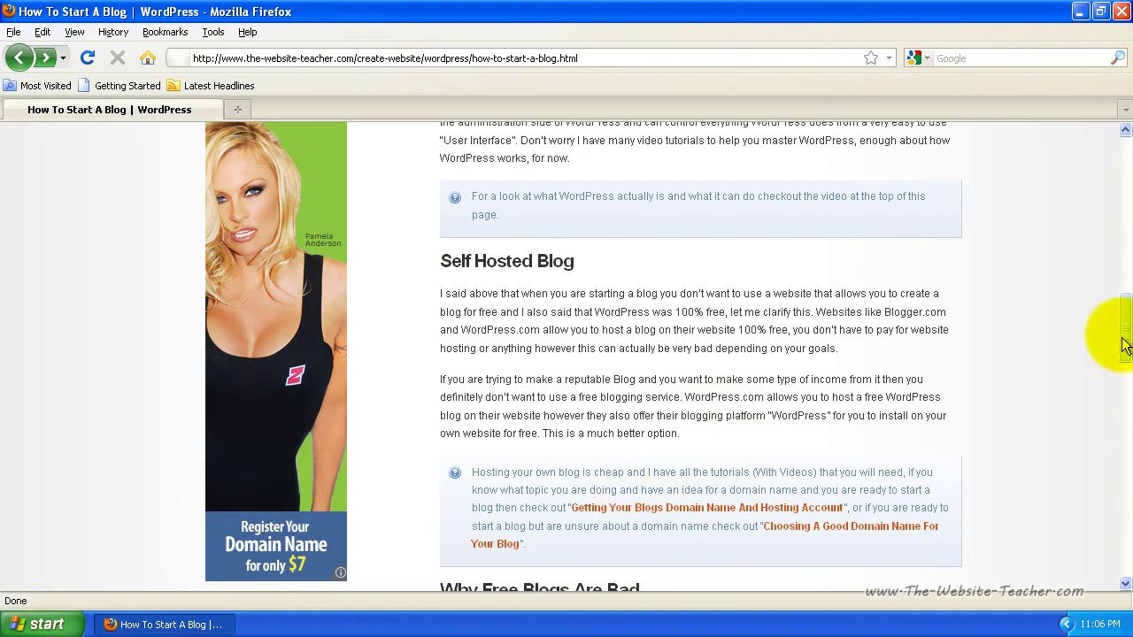
pyautogui.moveTo(1122, 329); pyautogui.dragTo(1078, 238)
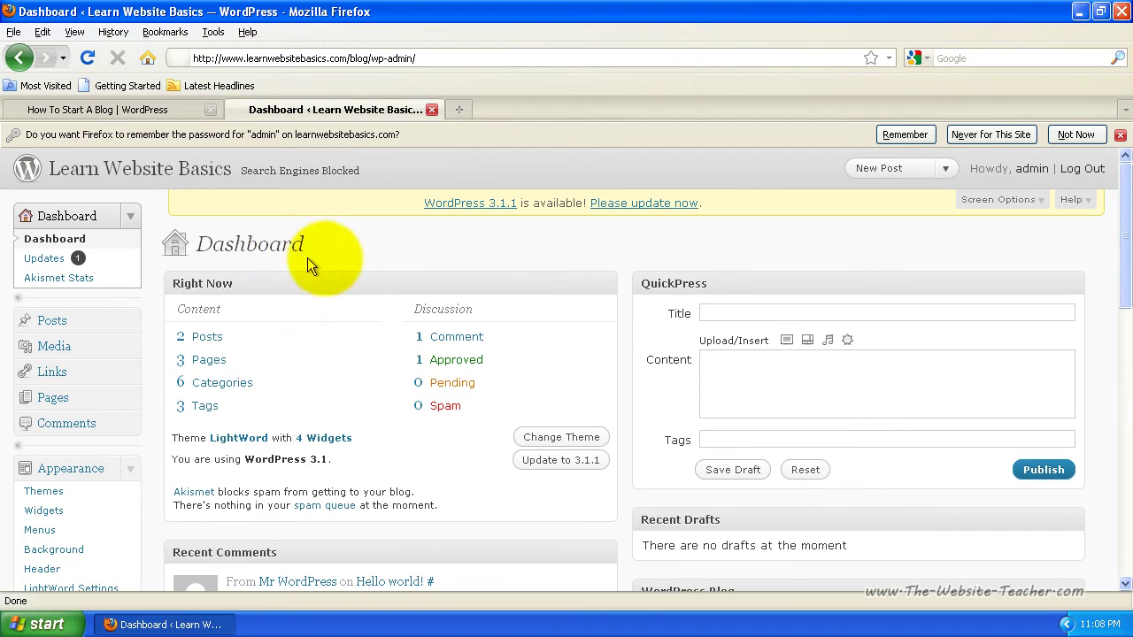
# - Look over the WordPress dashboard and its navigation entries, from Posts and Appearance down to Plugins, Users and Settings
pyautogui.moveTo(1117, 221)
pyautogui.mouseDown()
pyautogui.moveTo(1122, 345)
pyautogui.moveTo(1107, 462)
pyautogui.moveTo(1121, 384)
pyautogui.moveTo(1116, 202)
pyautogui.mouseUp()
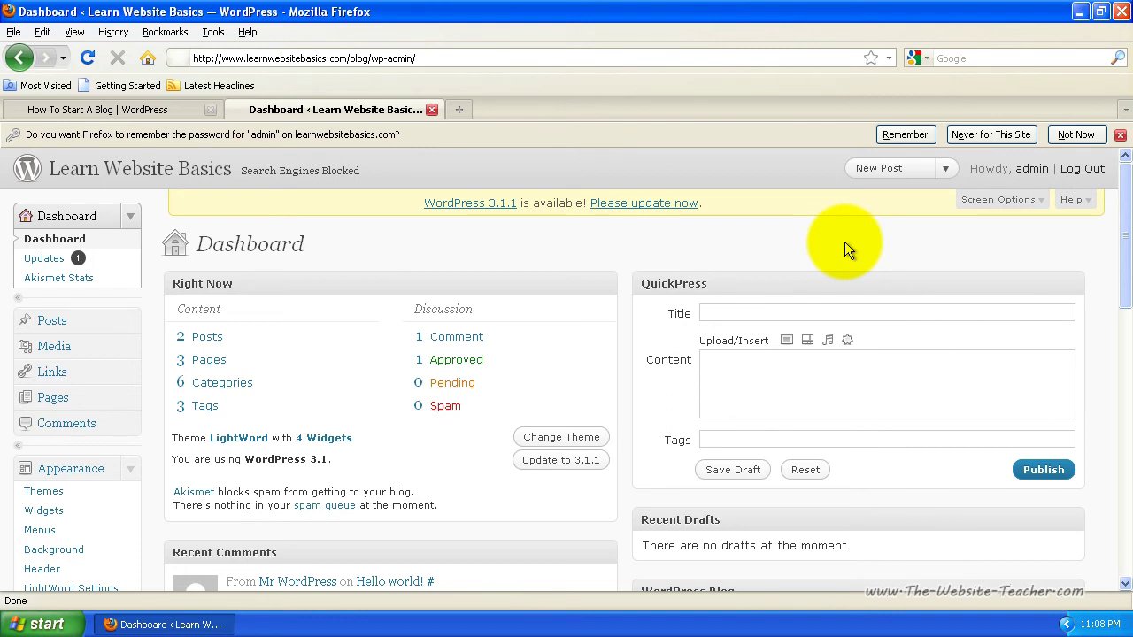
pyautogui.moveTo(1125, 210)
pyautogui.mouseDown()
pyautogui.moveTo(1126, 280)
pyautogui.moveTo(1120, 203)
pyautogui.mouseUp()
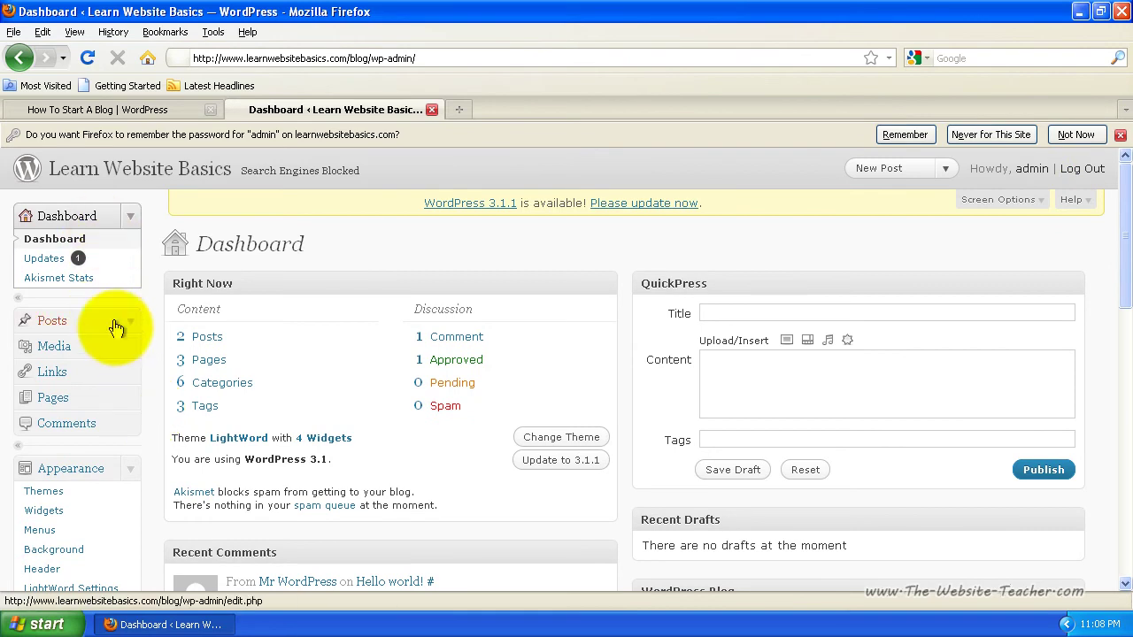
pyautogui.scroll(-2, 146, 378)
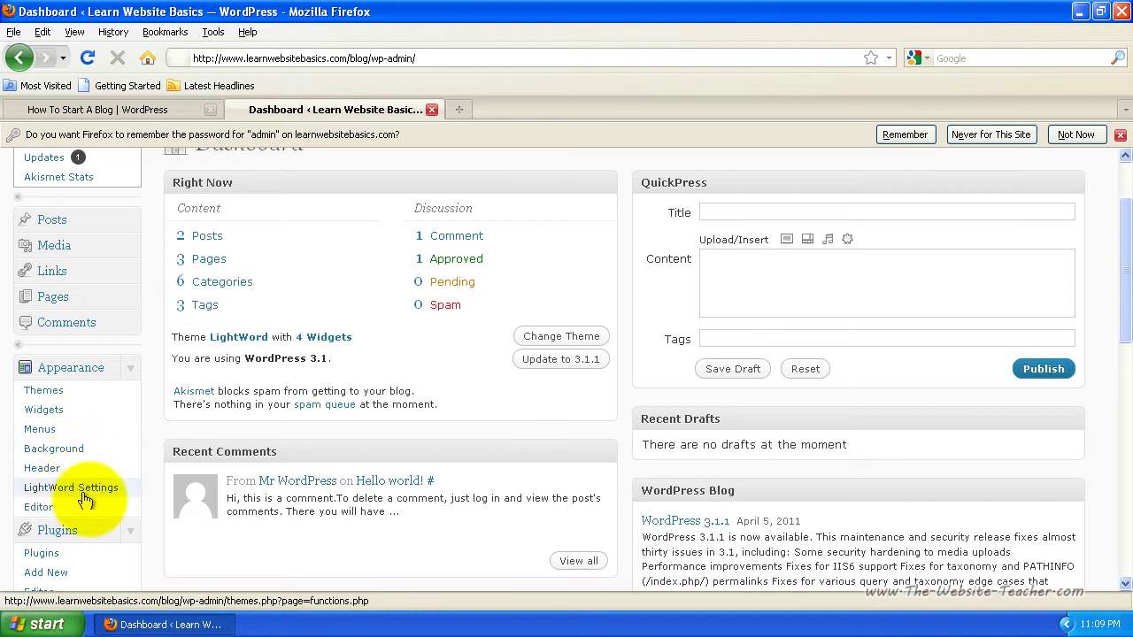
pyautogui.scroll(-2, 77, 470)
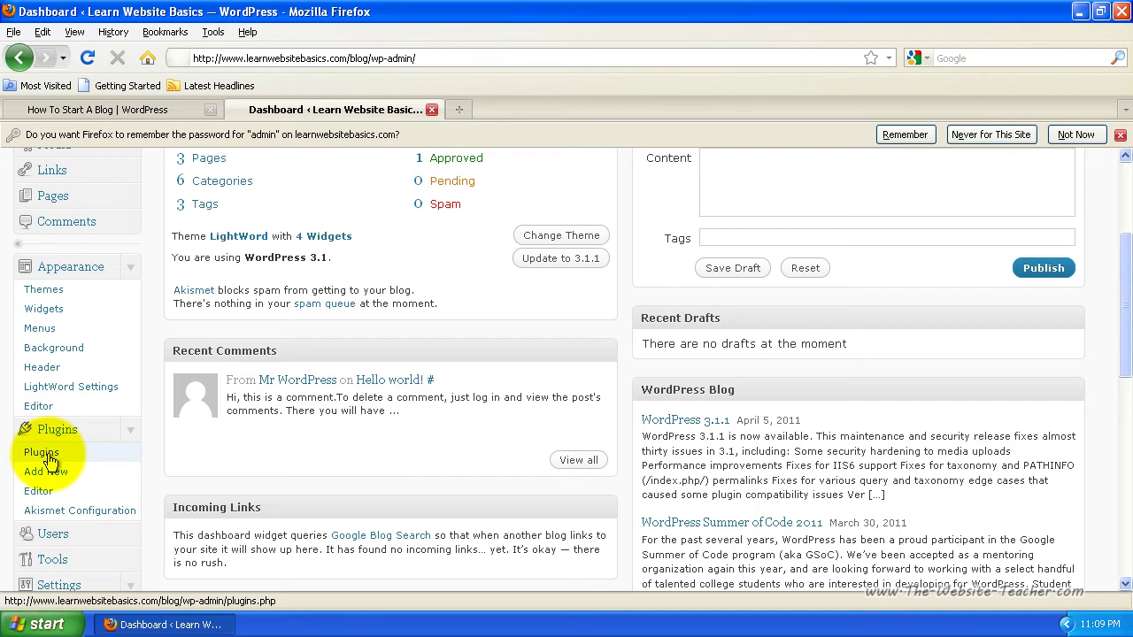
pyautogui.scroll(-2, 75, 469)
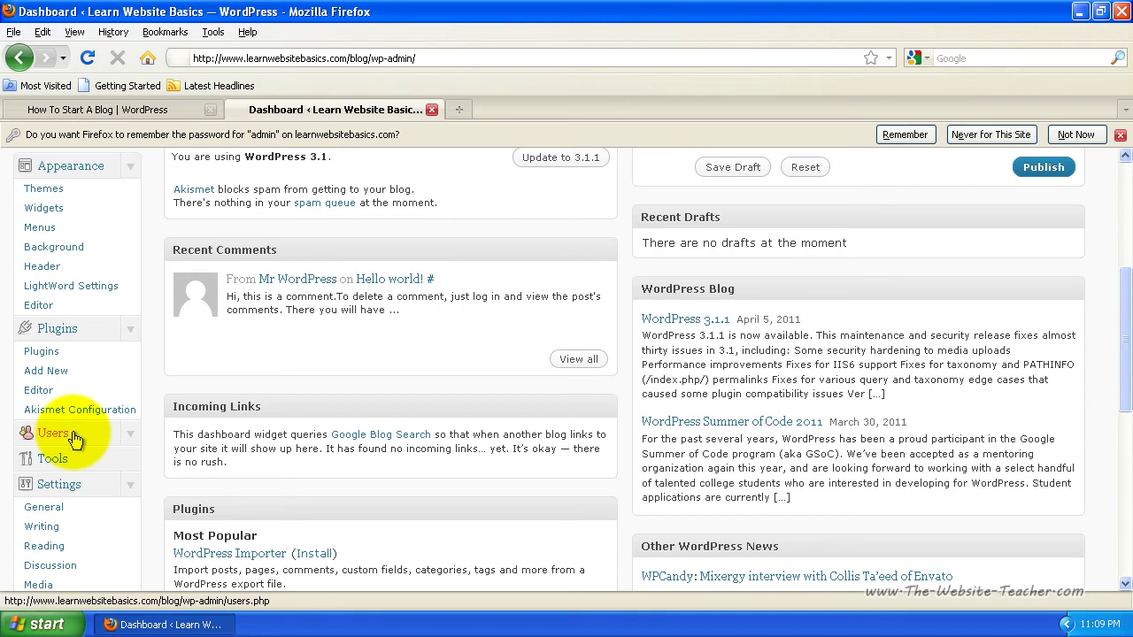
pyautogui.scroll(-6, 75, 438)
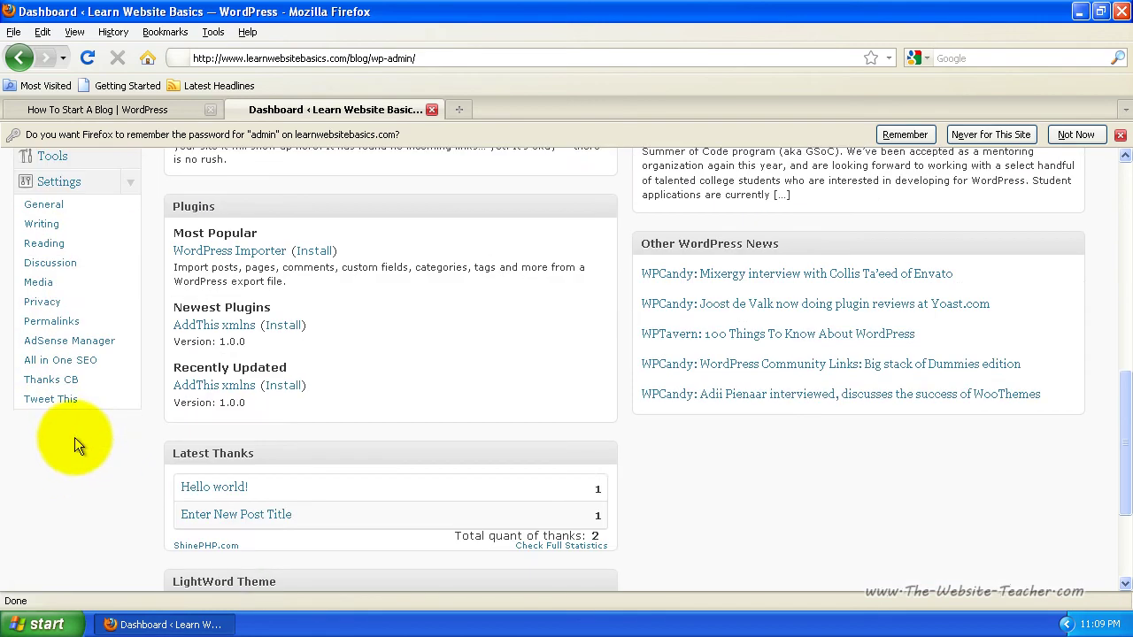
pyautogui.scroll(8, 76, 425)
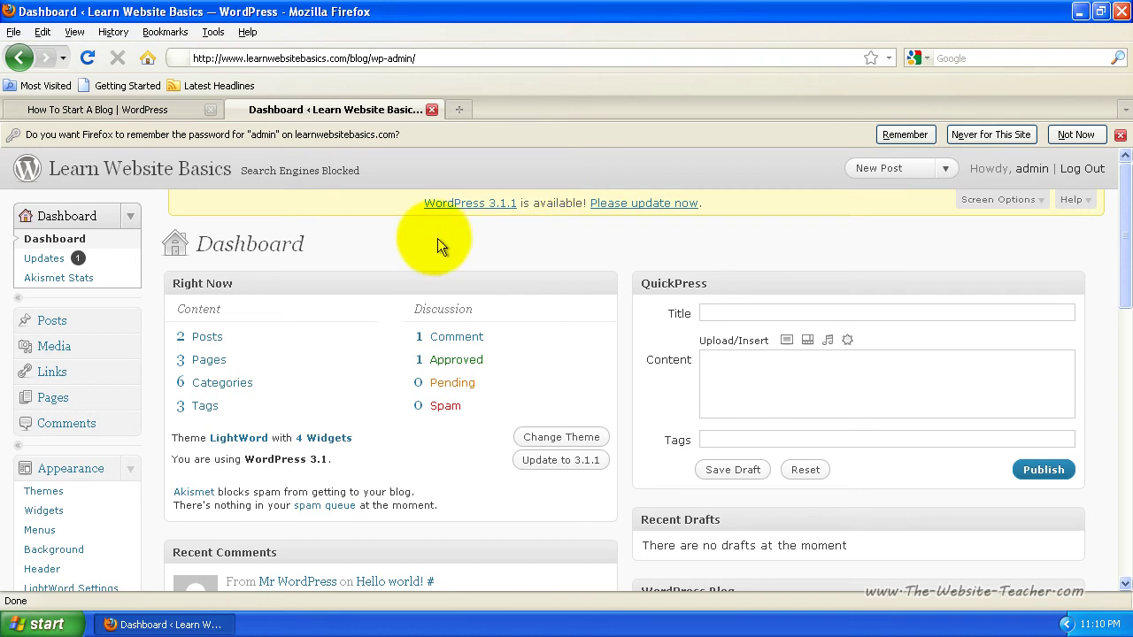
# - Start a new blog post and title it "New Blog Post"
pyautogui.click(129, 319)
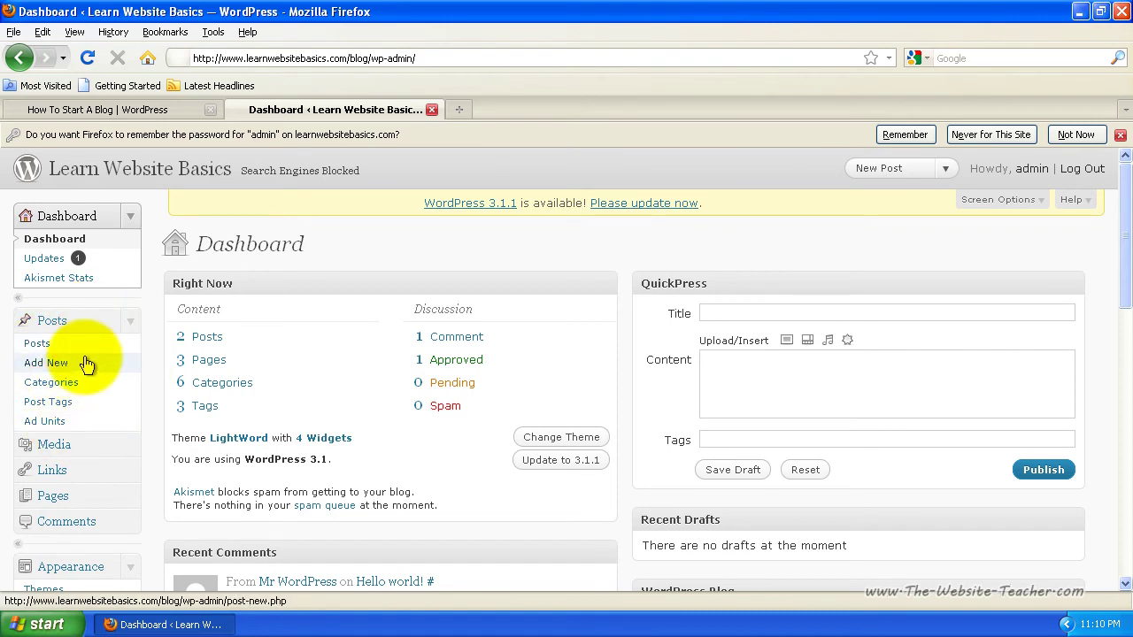
pyautogui.click(46, 363)
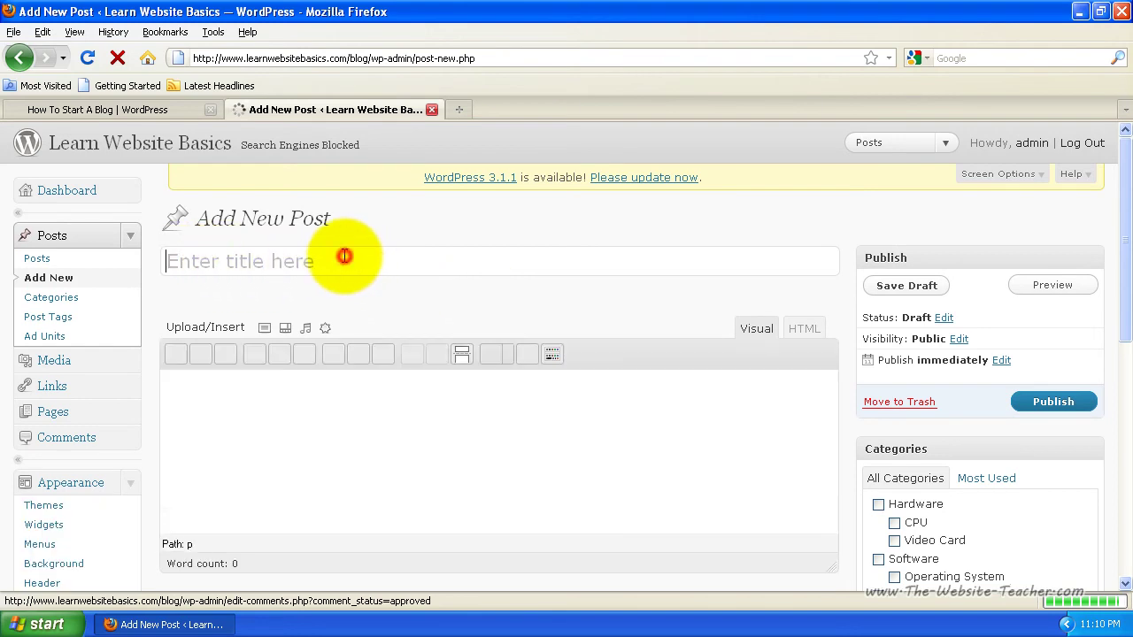
pyautogui.write('New ')
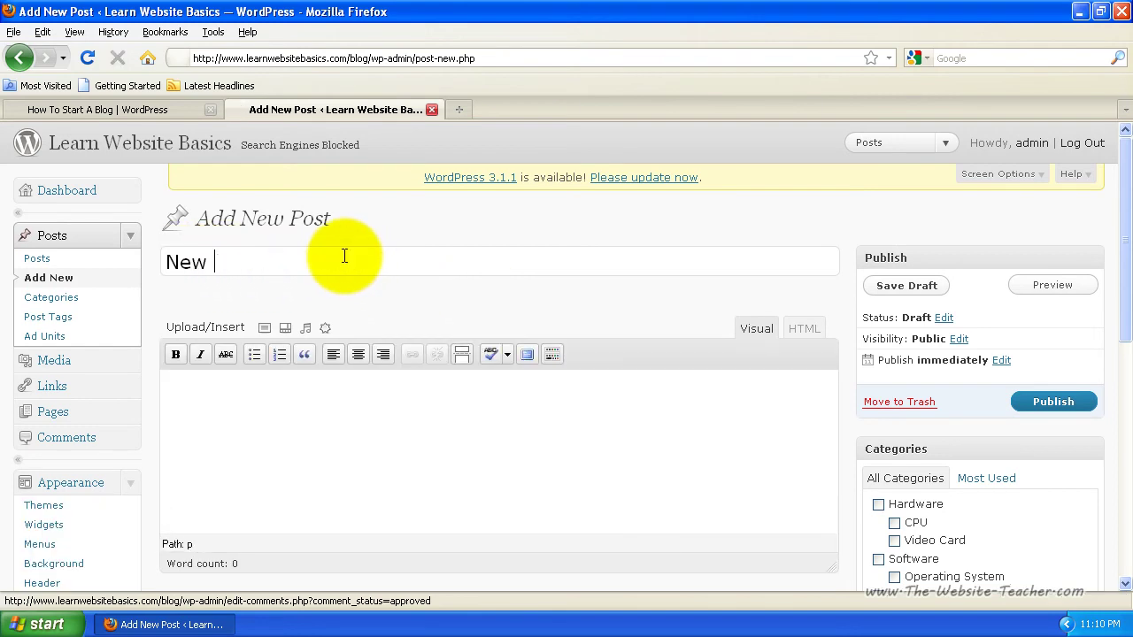
pyautogui.write('Blog Post')
# - Enter "sample text" as the body of the post
pyautogui.click(242, 414)
pyautogui.scroll(-2, 242, 414)
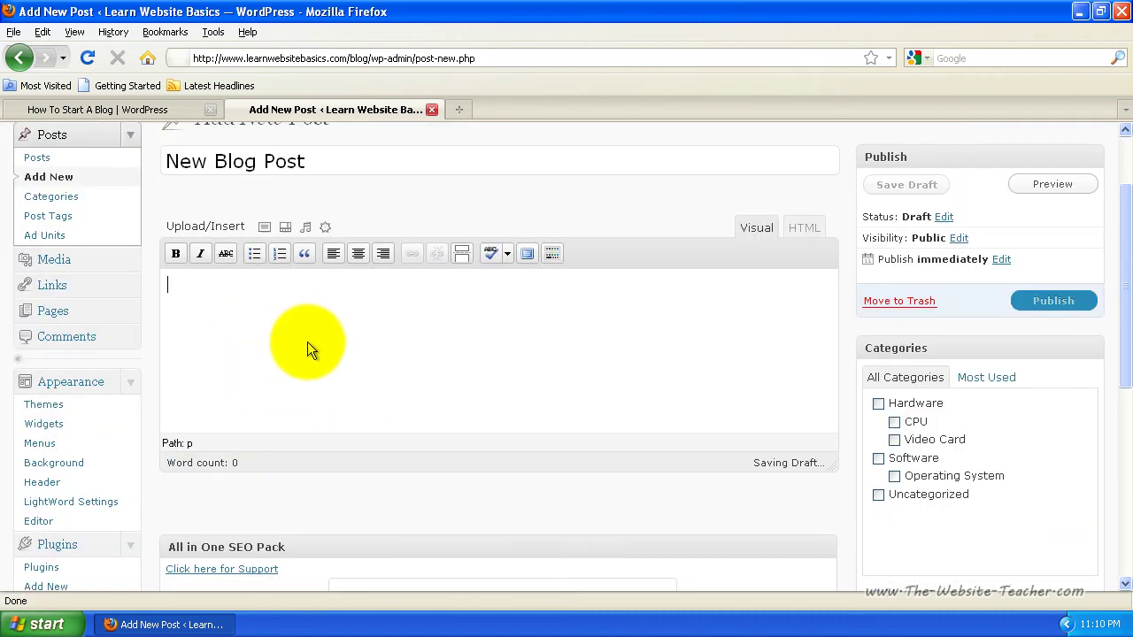
pyautogui.write('sample test')
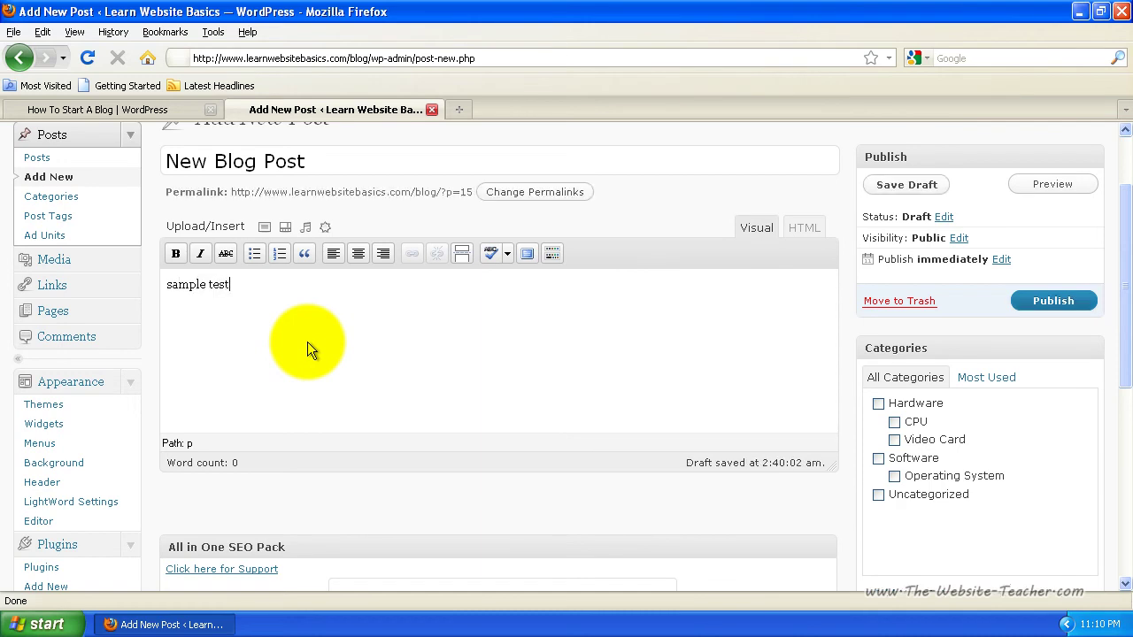
pyautogui.press('BackSpace')
pyautogui.press('BackSpace')
pyautogui.write('xt')
# - Copy the whole body text and paste it eight times after itself on the same line
pyautogui.hotkey('ctrl', 'a')
pyautogui.hotkey('ctrl', 'c')
pyautogui.press('Right')
pyautogui.hotkey('ctrl', 'v')
pyautogui.hotkey('ctrl', 'v')
pyautogui.hotkey('ctrl', 'v')
pyautogui.hotkey('ctrl', 'v')
pyautogui.hotkey('ctrl', 'v')
pyautogui.hotkey('ctrl', 'v')
pyautogui.hotkey('ctrl', 'v')
pyautogui.hotkey('ctrl', 'v')
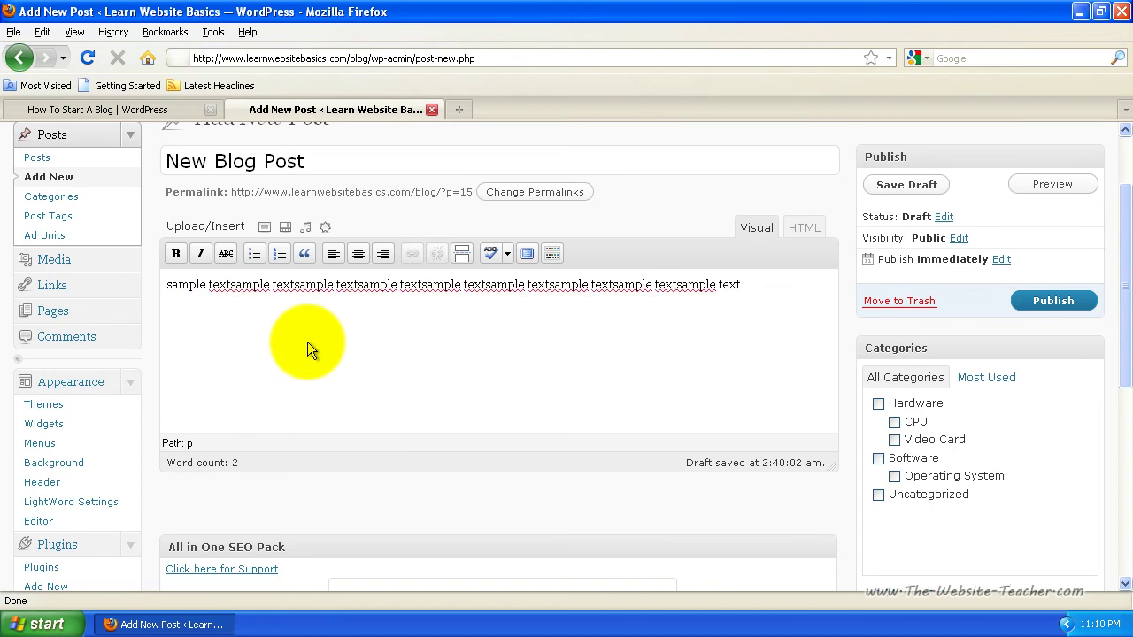
# - Split the body text after the sixth "sample", leaving an empty paragraph between the two parts
pyautogui.click(461, 384)
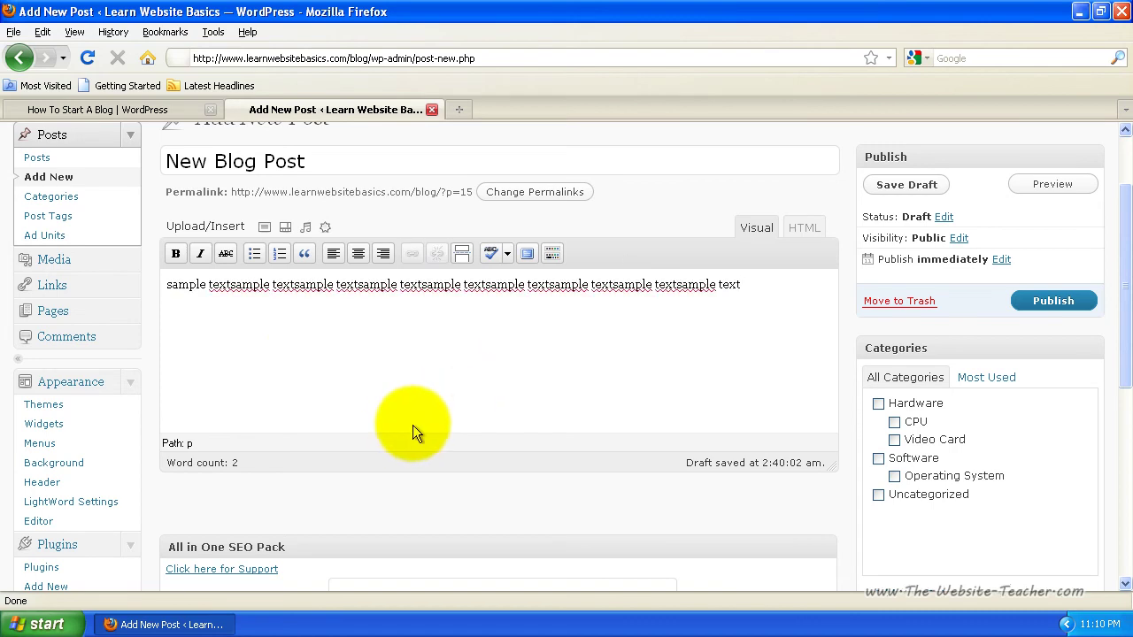
pyautogui.click(526, 285)
pyautogui.press('Return')
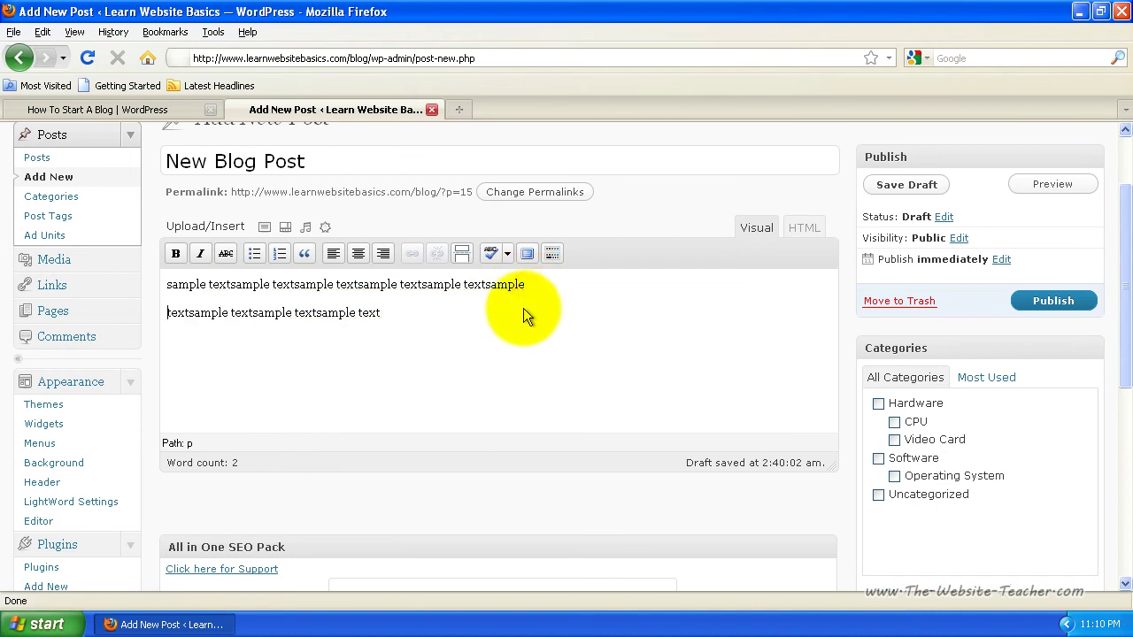
pyautogui.press('Return')
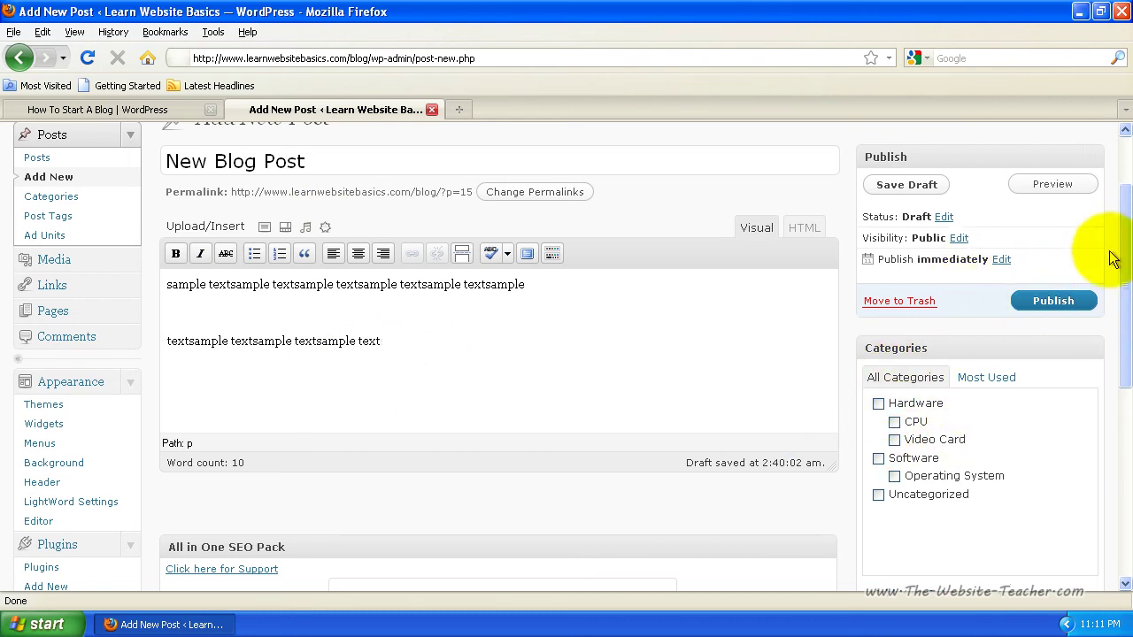
# - Look over the new post's editor and the All in One SEO Pack fields below it
pyautogui.moveTo(1128, 241); pyautogui.dragTo(1112, 190)
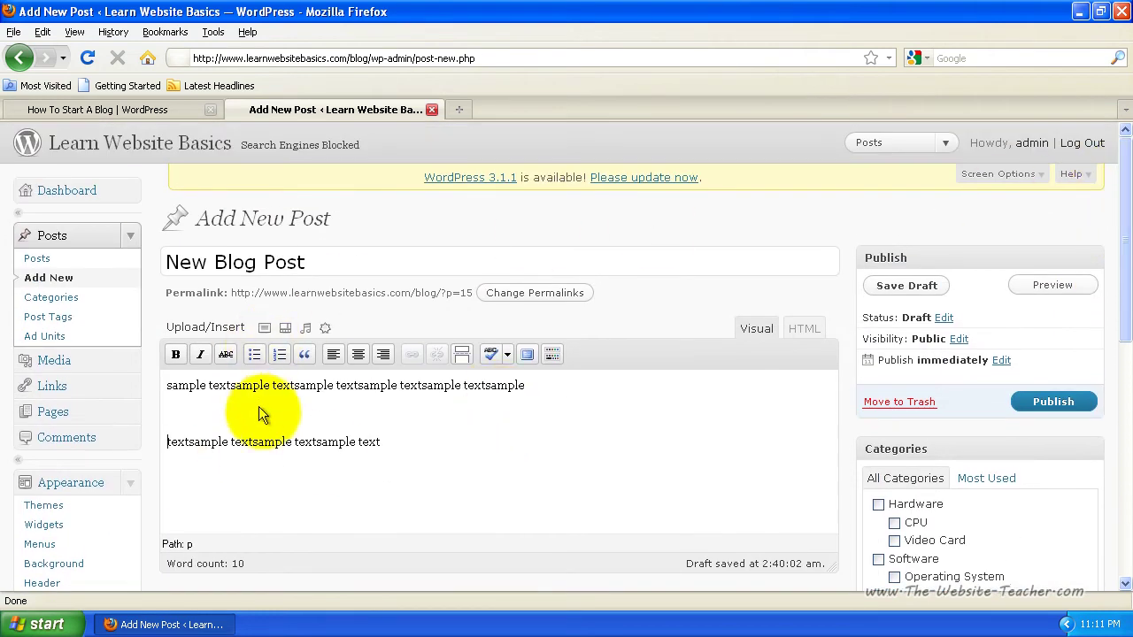
pyautogui.doubleClick(328, 453)
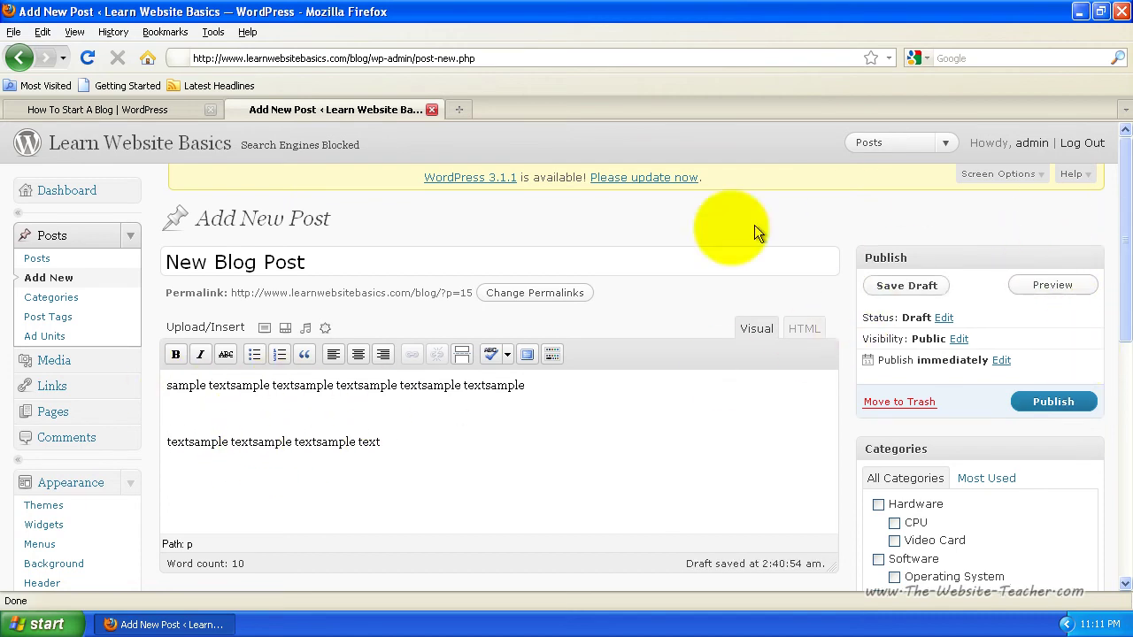
pyautogui.scroll(-8, 415, 281)
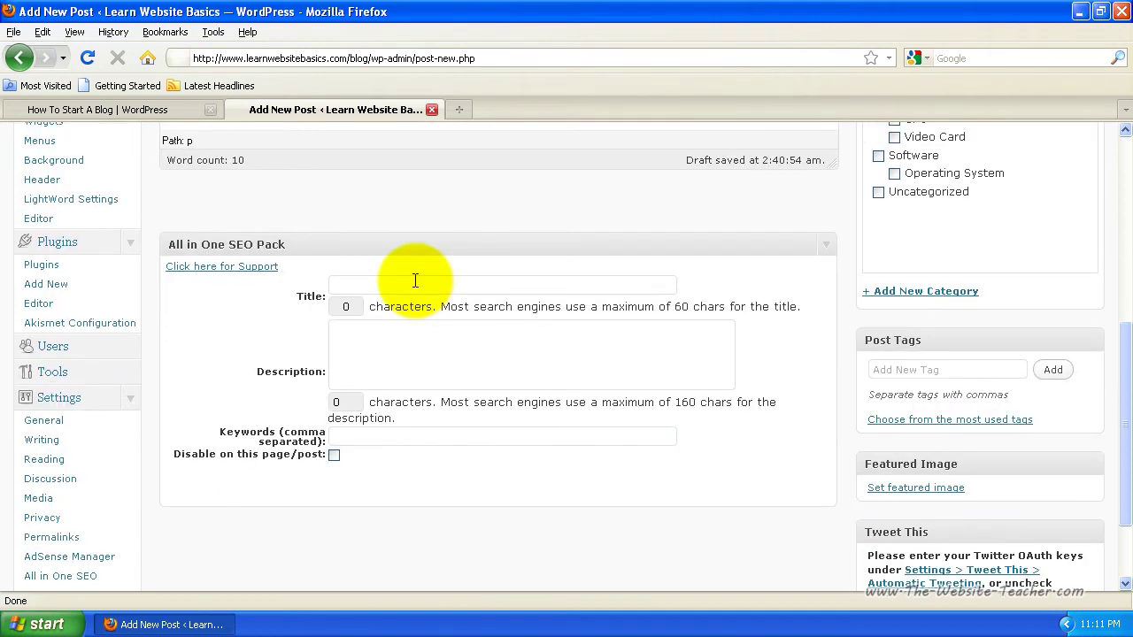
pyautogui.scroll(8, 415, 281)
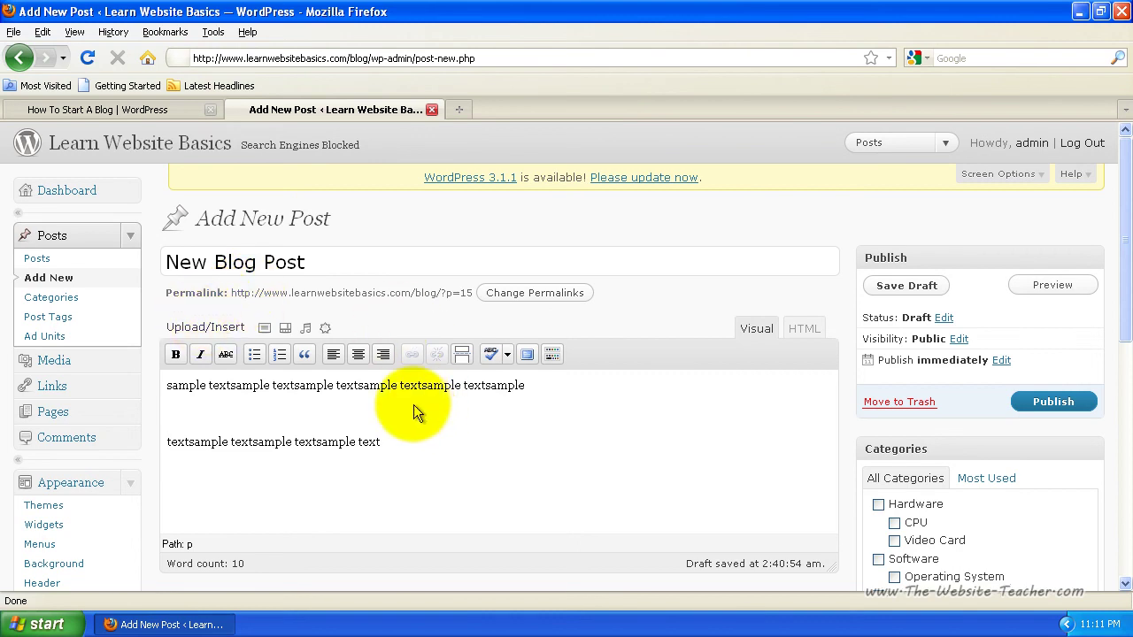
# - Look at the WordPress Menu tutorial list on the How To Start A Blog page and compare it with the post editor
pyautogui.hotkey('ctrl', 'Tab')
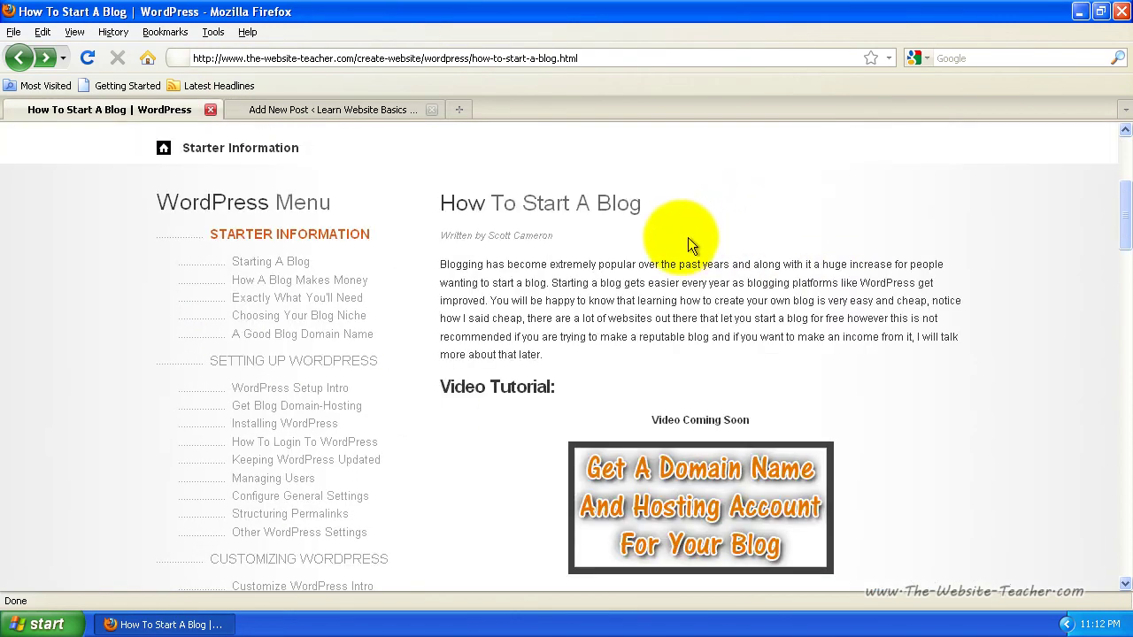
pyautogui.scroll(-2, 602, 238)
pyautogui.scroll(2, 487, 228)
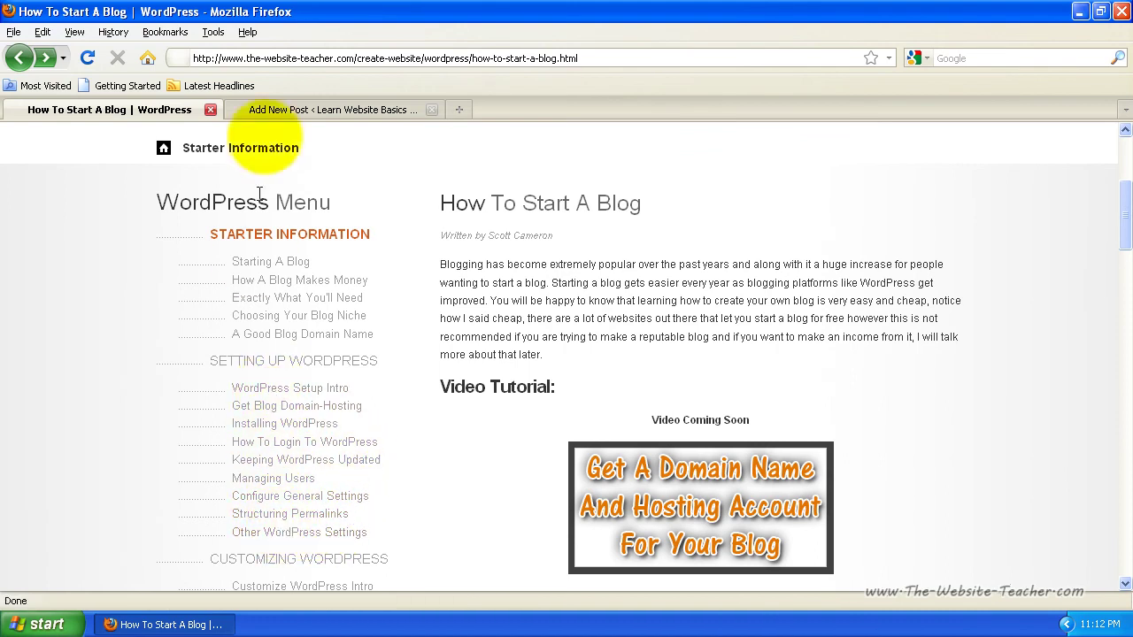
pyautogui.click(275, 110)
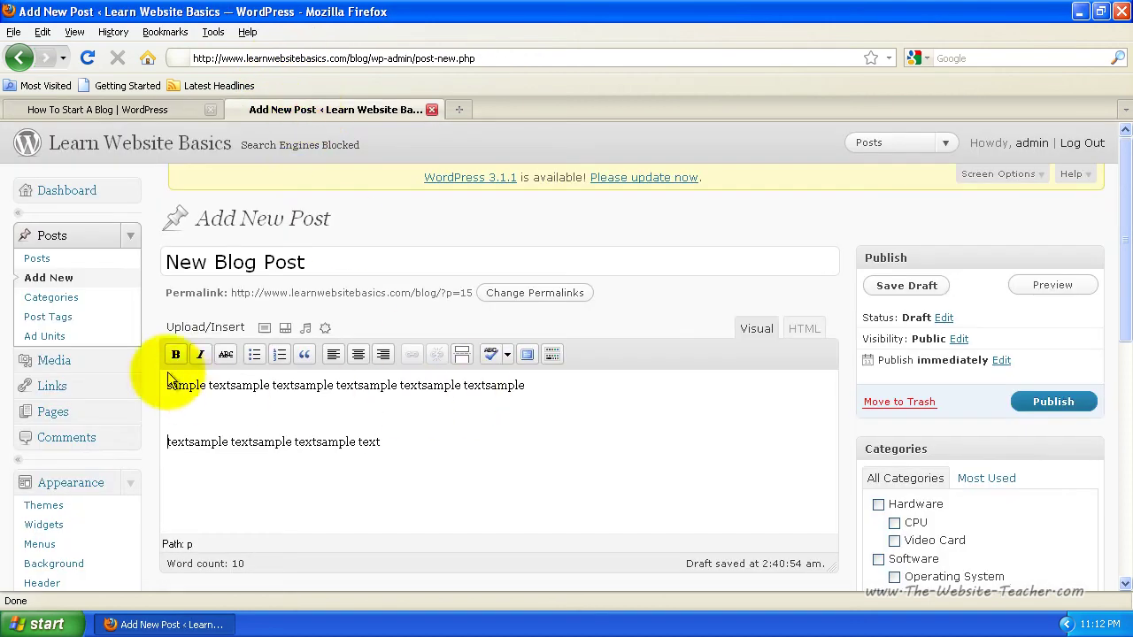
pyautogui.click(146, 110)
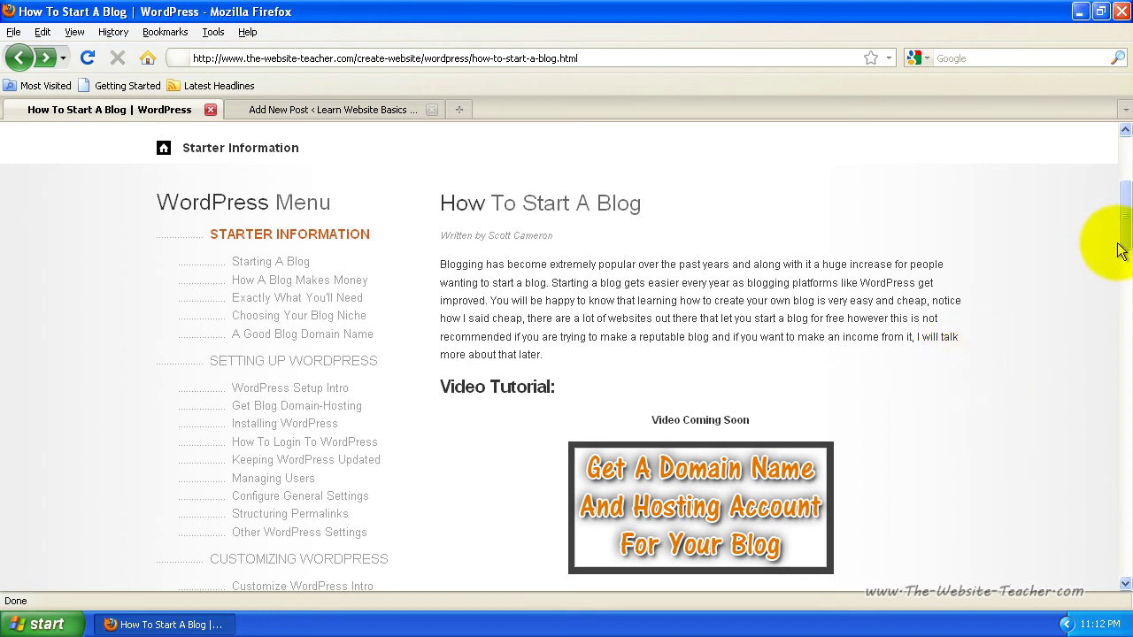
# - Look through the front page of the Learn Website Basics blog, then return to the How To Start A Blog article
pyautogui.click(324, 110)
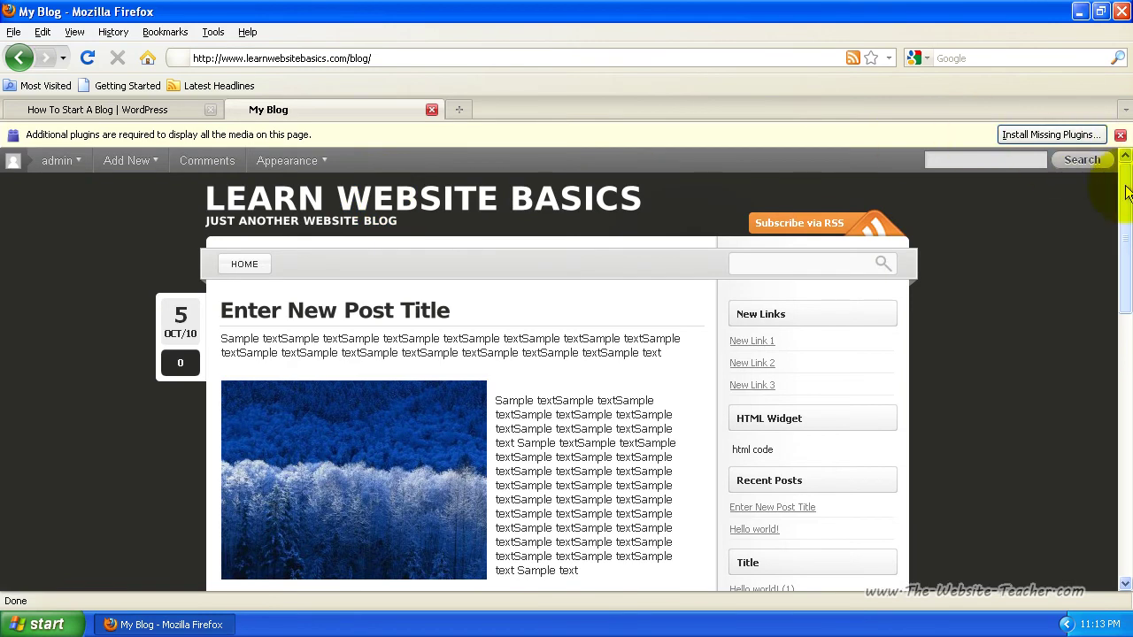
pyautogui.moveTo(1126, 193); pyautogui.dragTo(1085, 191)
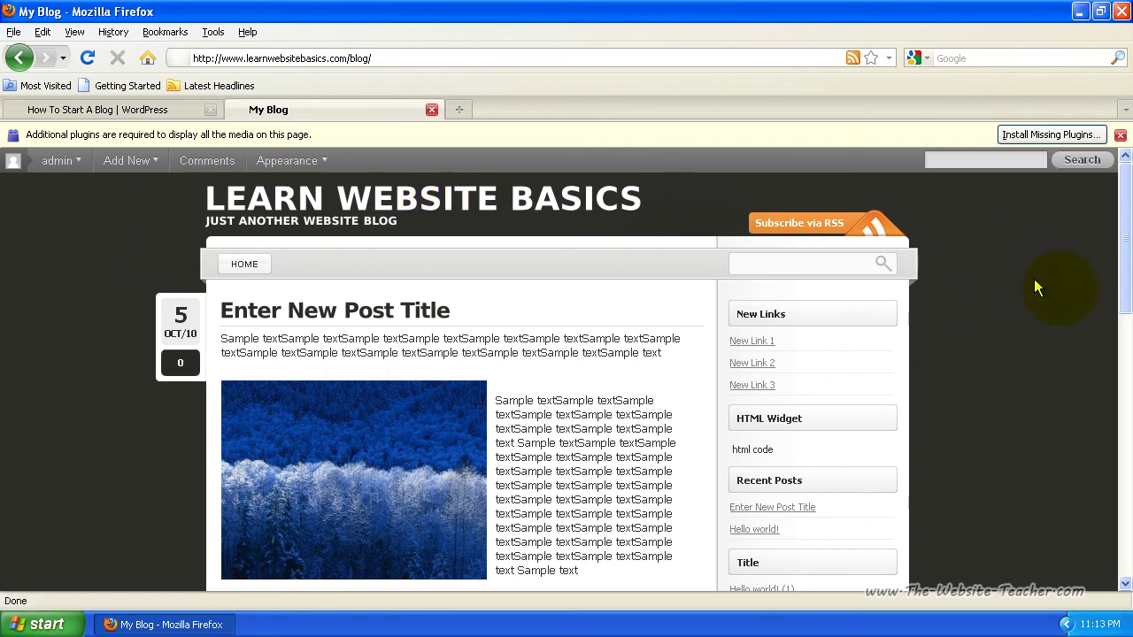
pyautogui.moveTo(1123, 213); pyautogui.dragTo(1123, 422)
pyautogui.hotkey('ctrl', 'Tab')
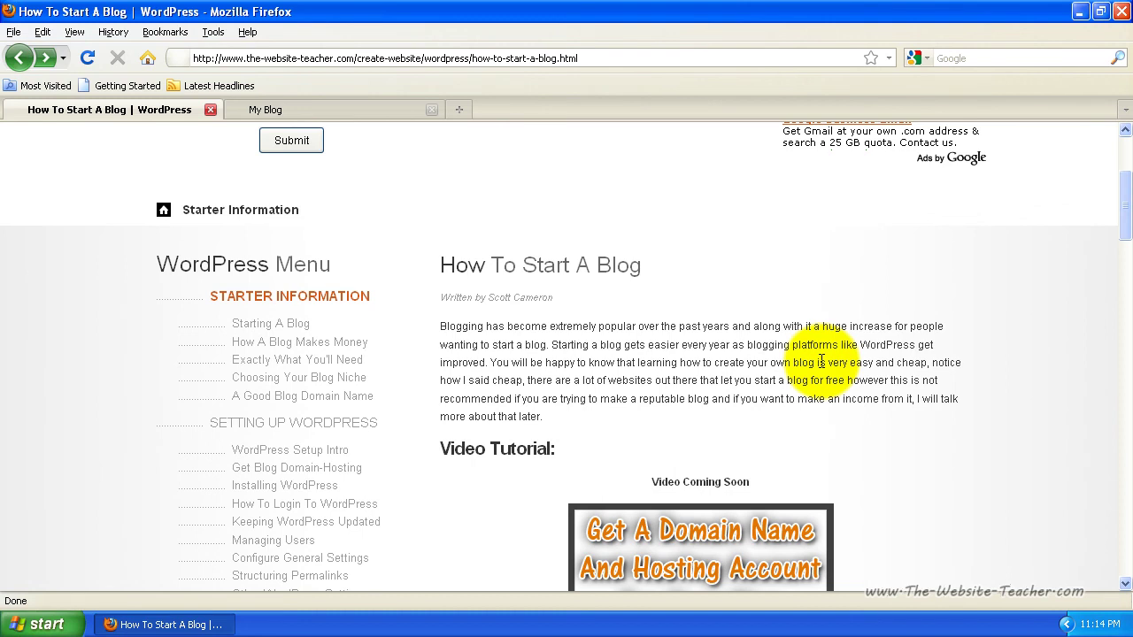
# - Look over the How To Start A Blog article's introduction, WordPress Menu, page header, and domain name and hosting account image link
pyautogui.moveTo(1123, 212); pyautogui.dragTo(1123, 230)
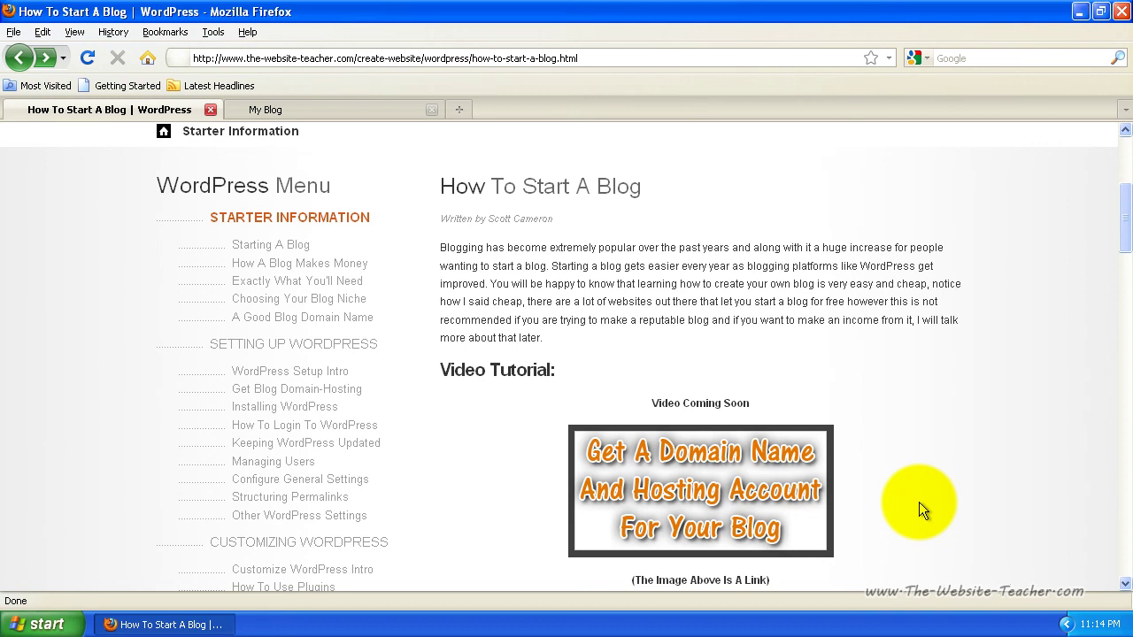
pyautogui.moveTo(1124, 223); pyautogui.dragTo(1124, 240)
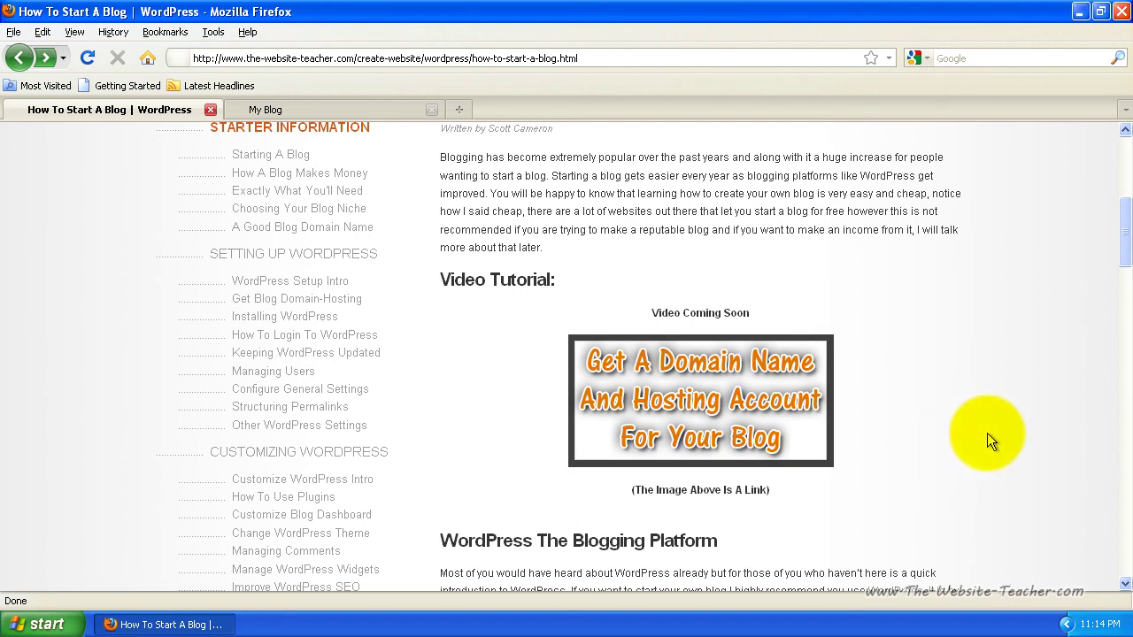
pyautogui.scroll(2, 973, 445)
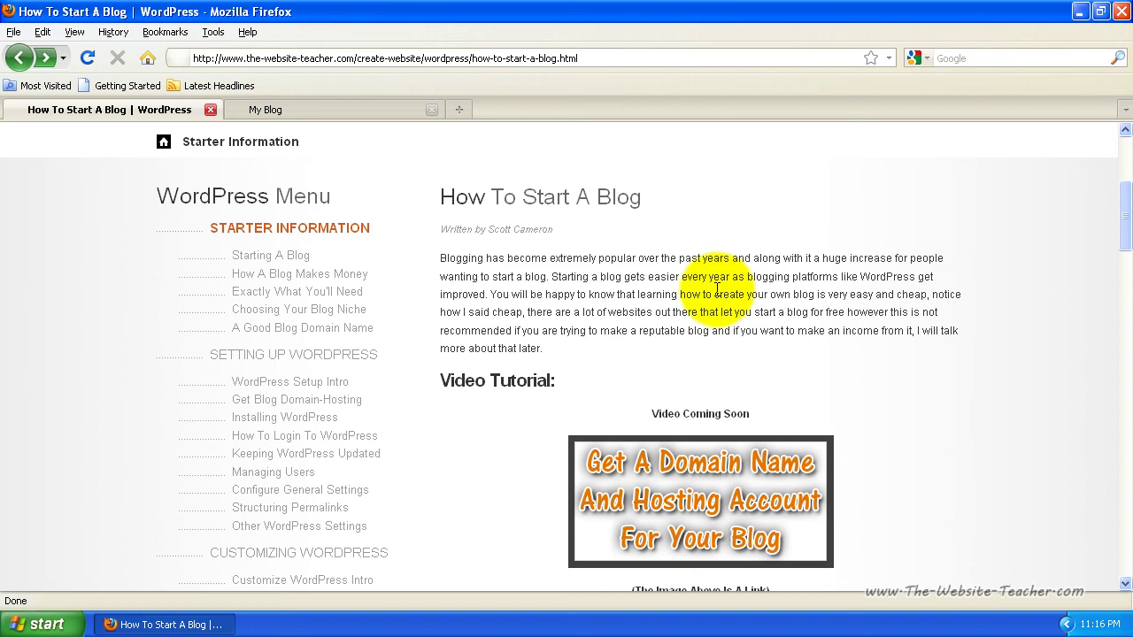
pyautogui.scroll(-2, 793, 323)
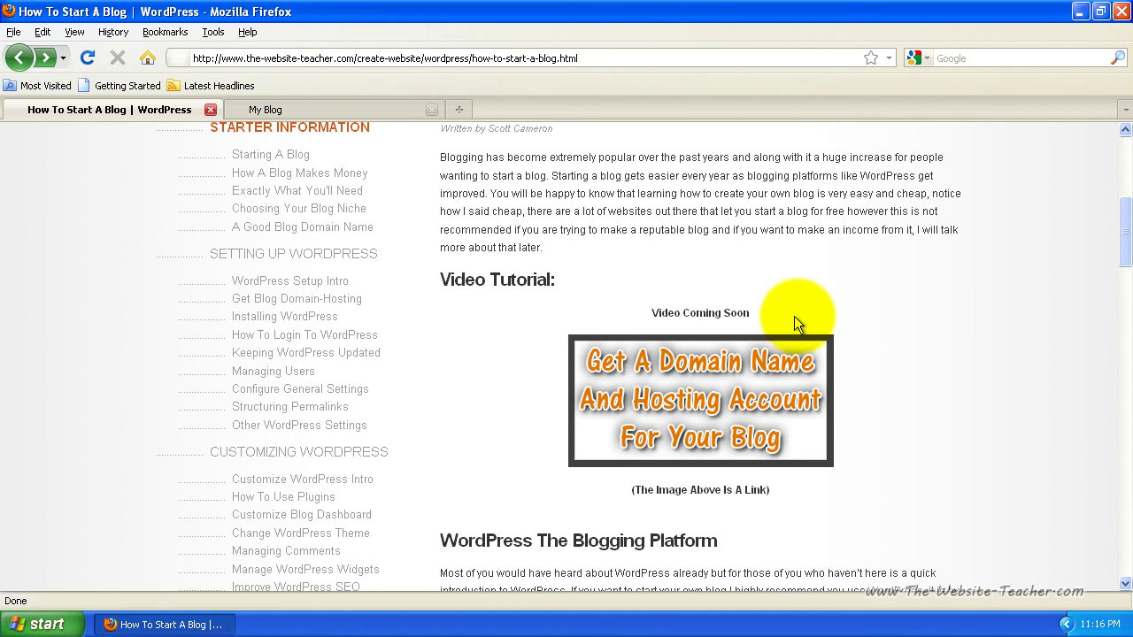
pyautogui.moveTo(1129, 229); pyautogui.dragTo(1123, 172)
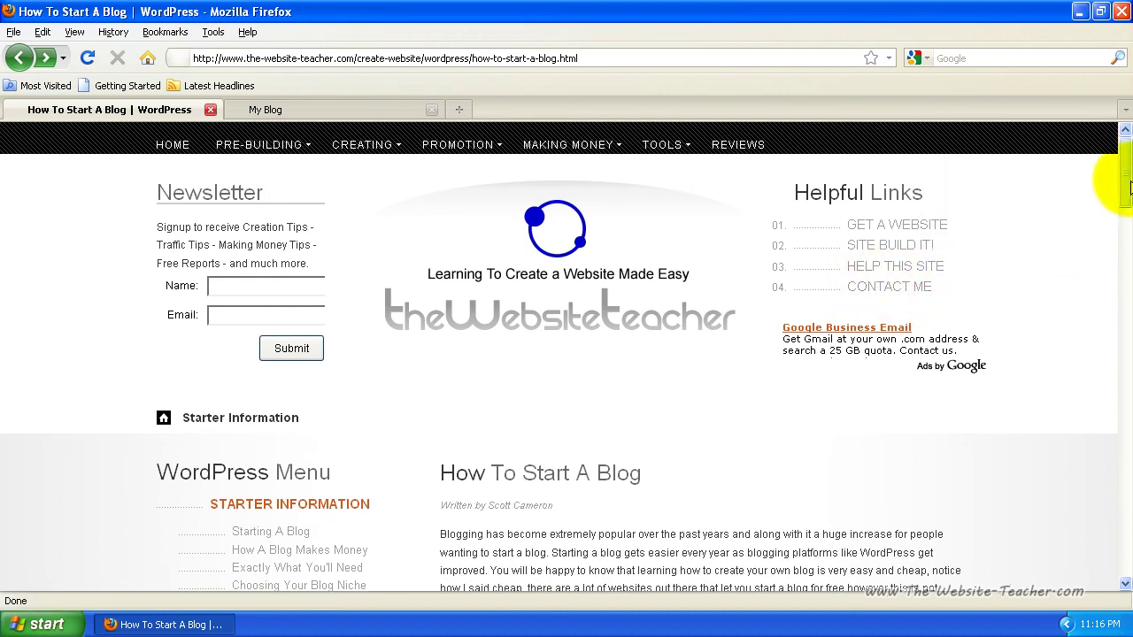
pyautogui.moveTo(1126, 176); pyautogui.dragTo(1124, 221)
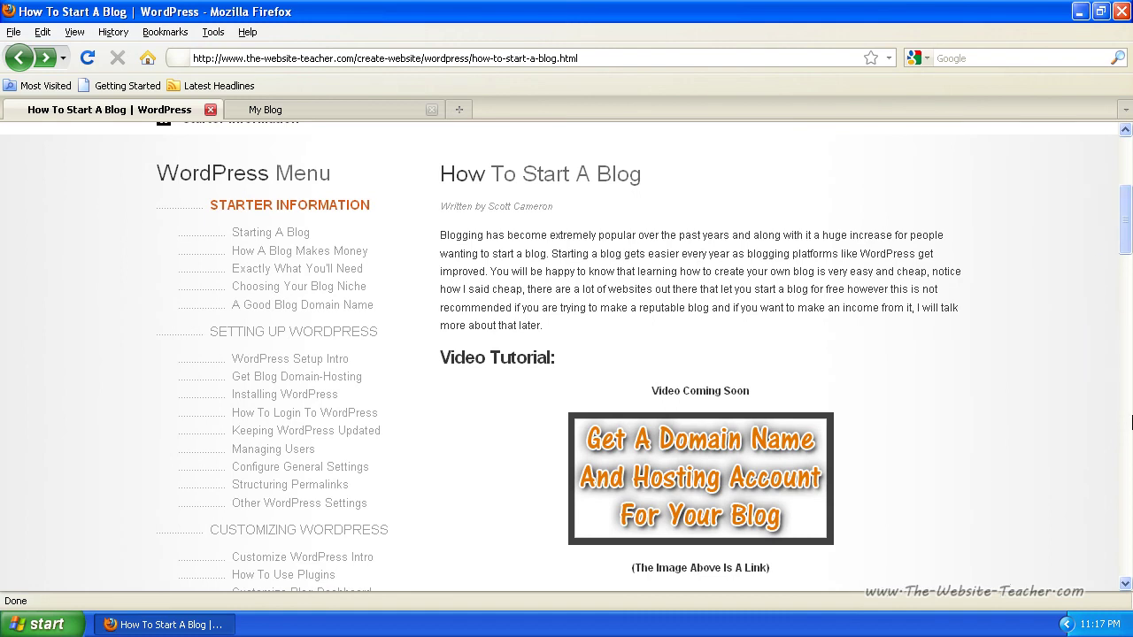
pyautogui.scroll(-1, 1124, 245)
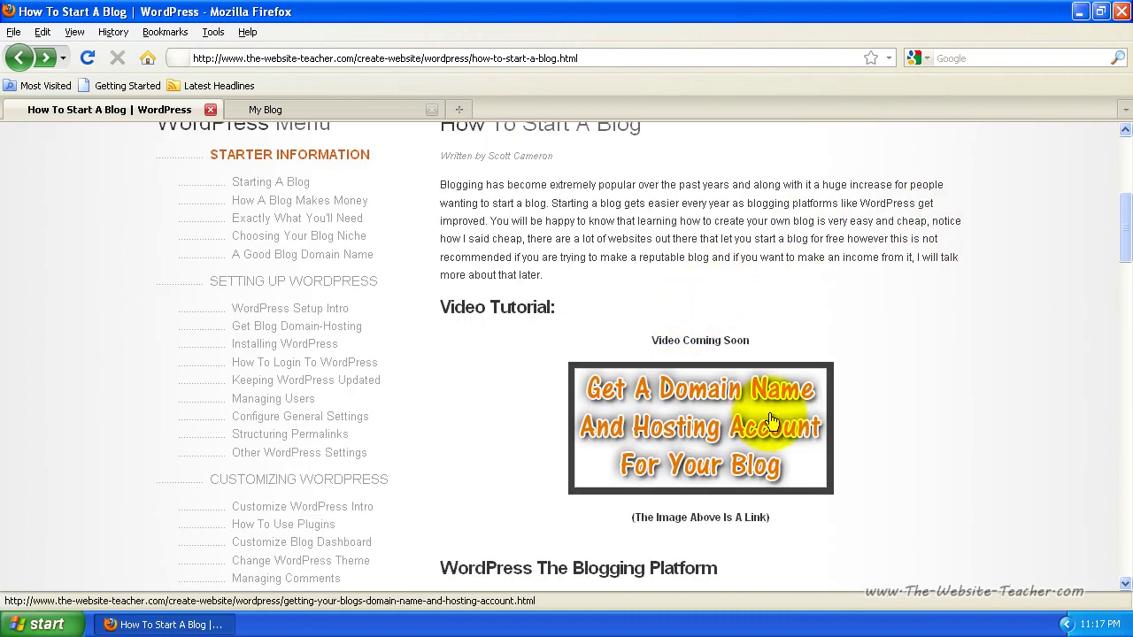